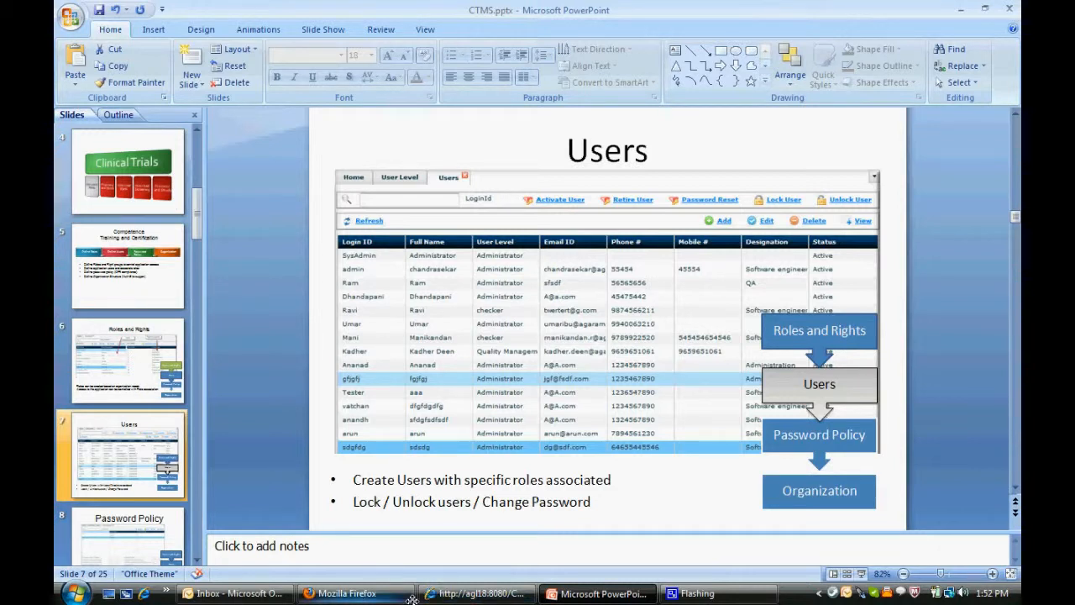
Step: Switch to Firefox and examine the Volunteer Master's multivalue filter criteria, including age range and Smoker, without applying the filter
click(378, 597)
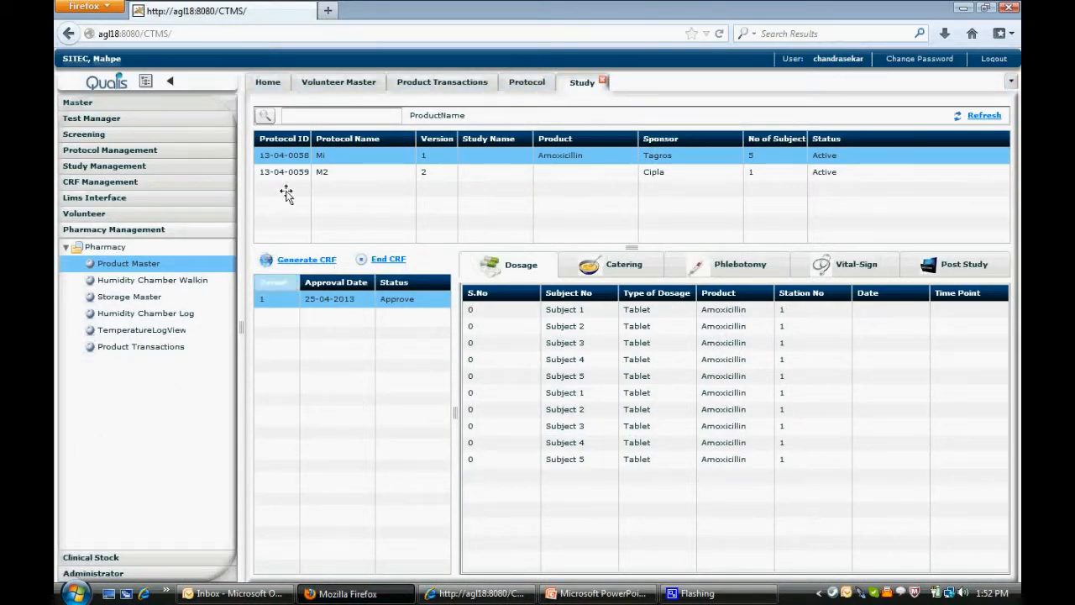
click(344, 84)
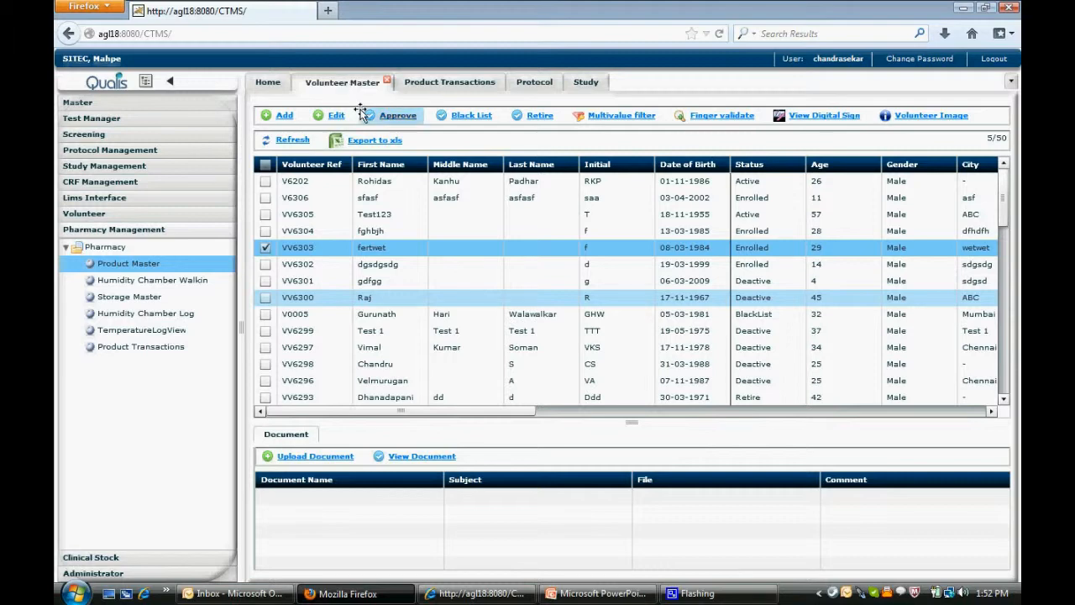
click(635, 117)
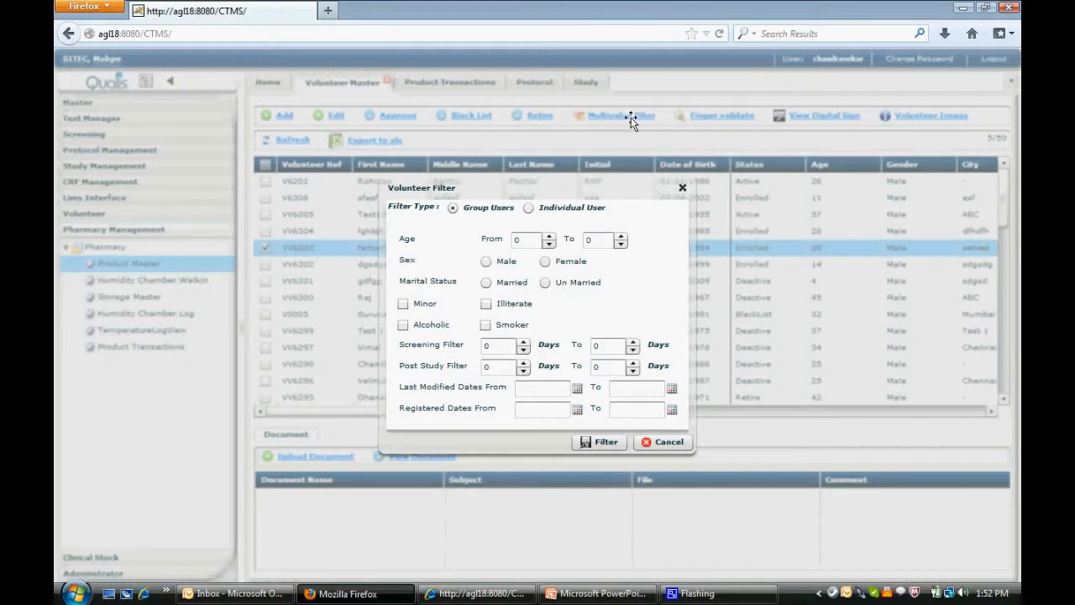
double_click(519, 243)
key(BackSpace)
click(588, 241)
text(0)
click(485, 326)
click(665, 443)
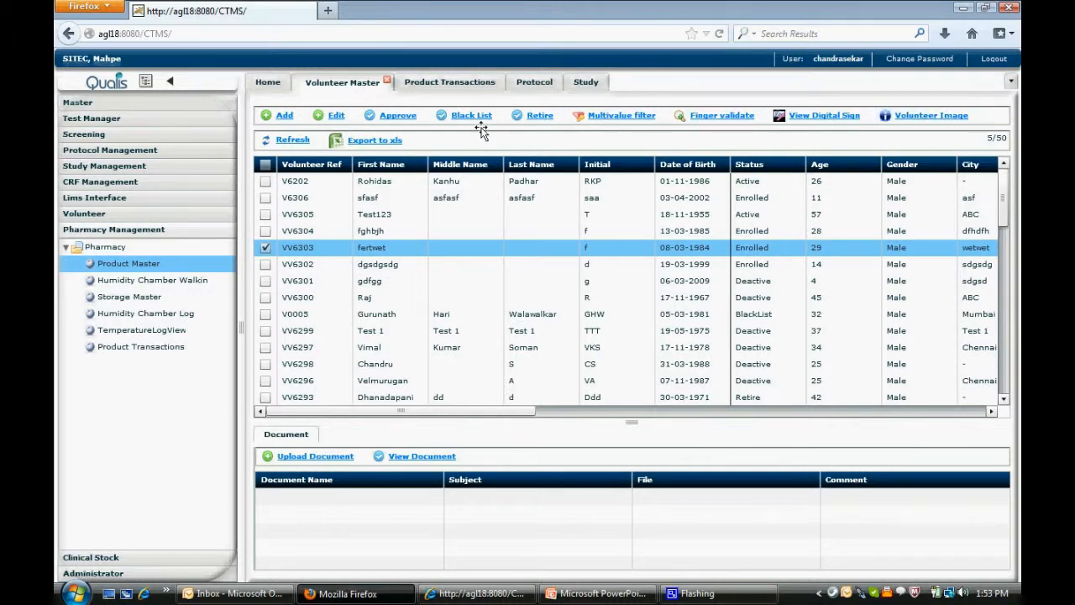
Step: View the Protocol page, switch to Internet Explorer and examine the Laboratory Tests group in the Screening Checklist
click(539, 83)
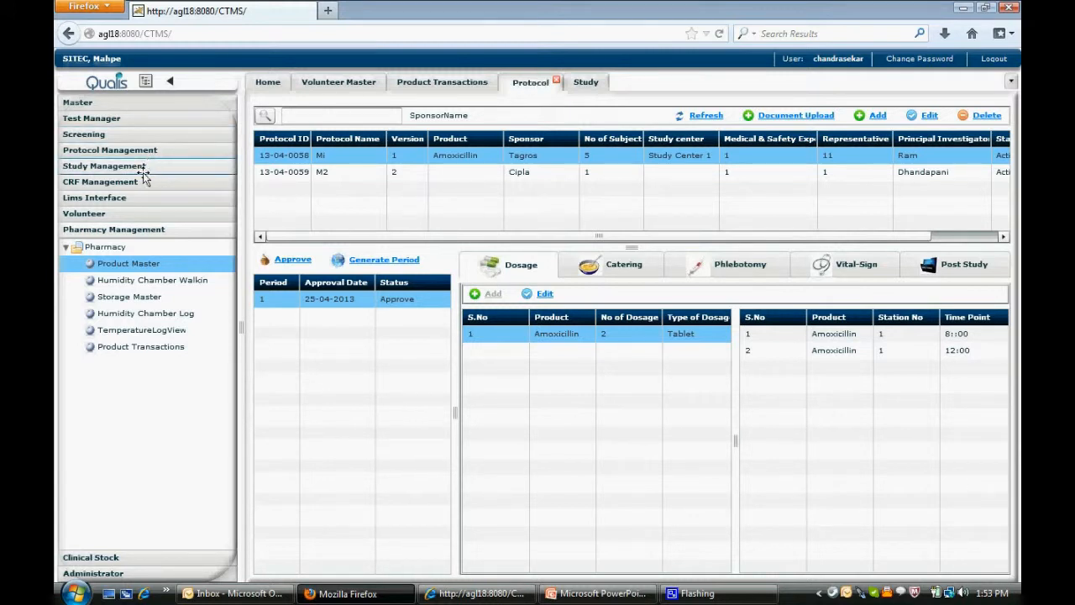
click(131, 134)
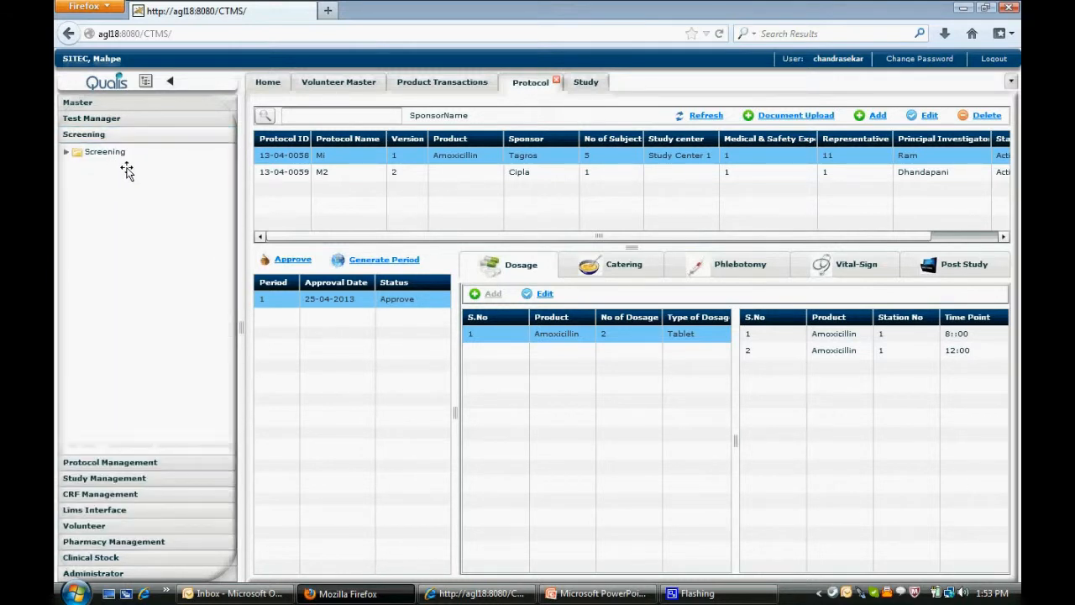
click(483, 594)
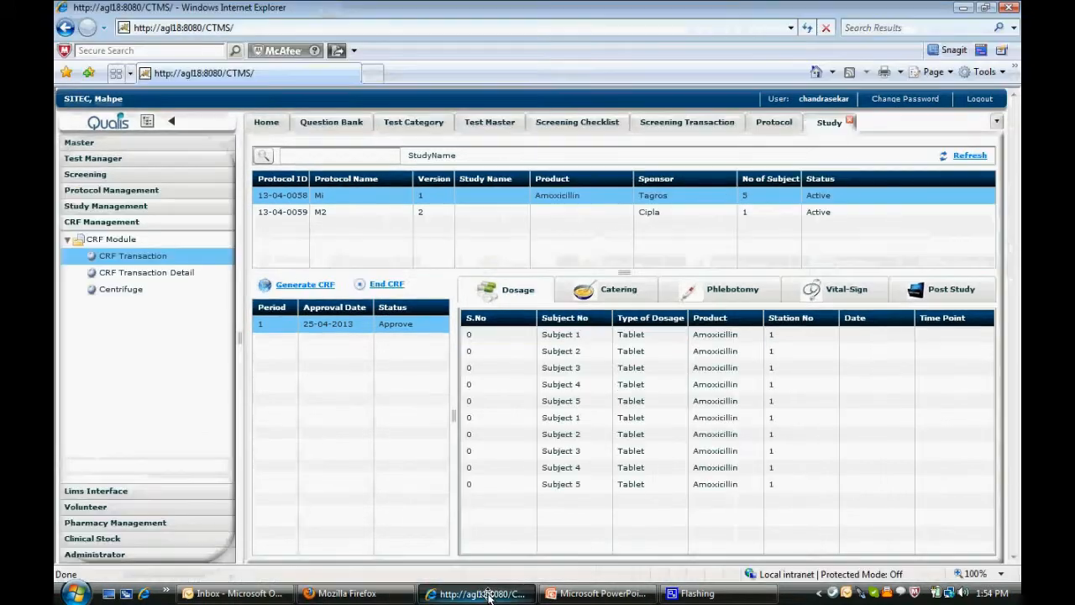
click(565, 122)
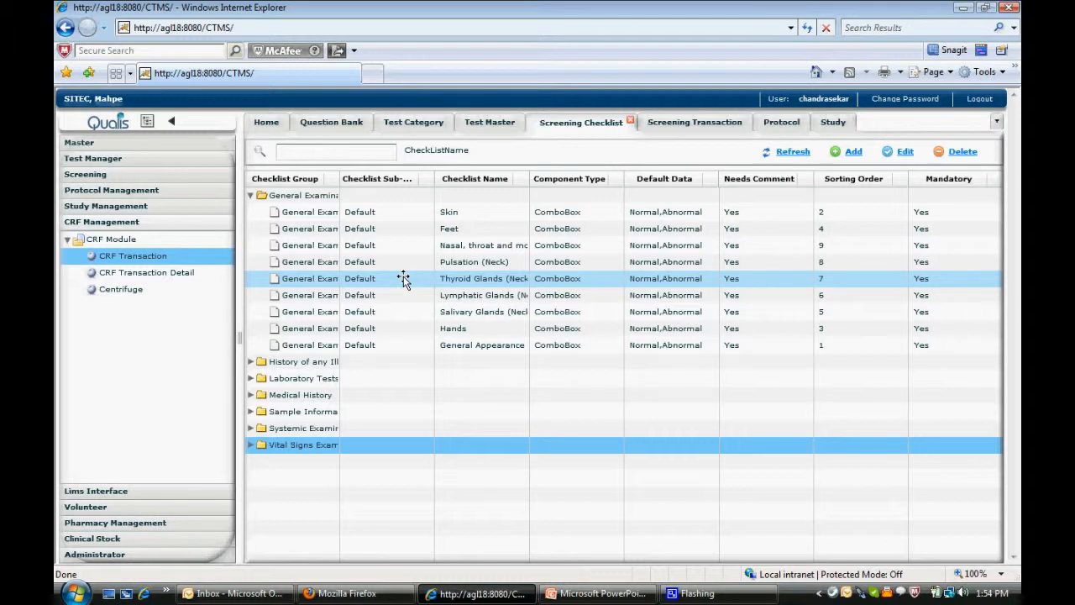
click(249, 379)
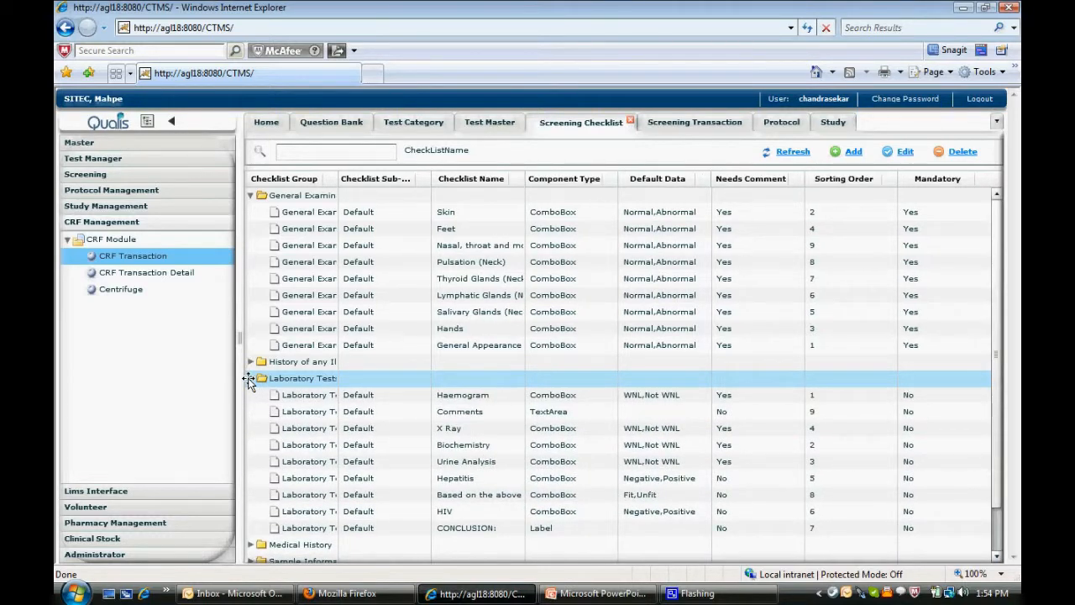
click(249, 378)
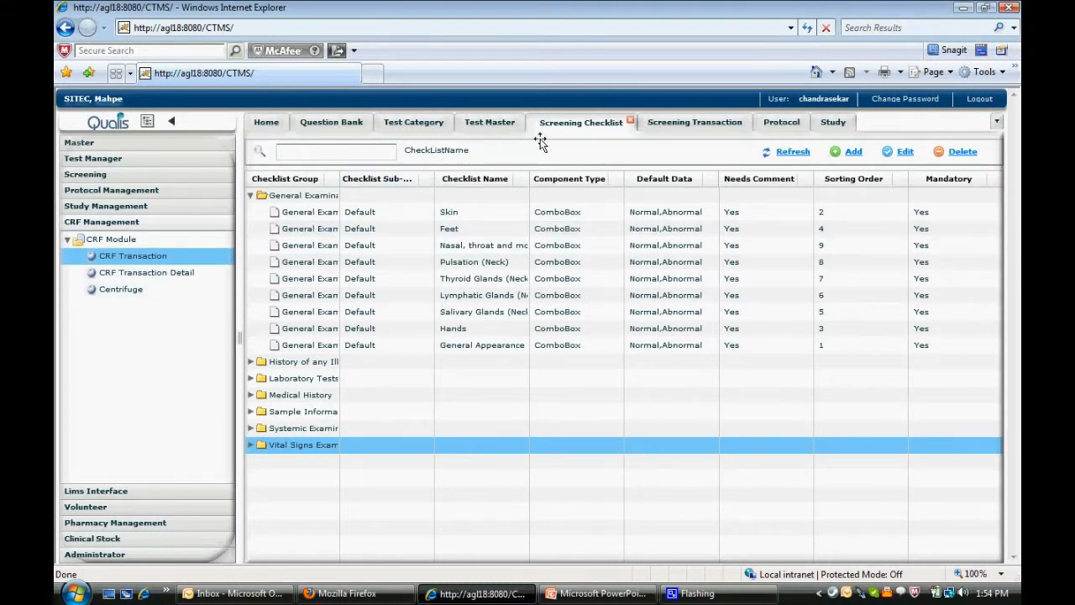
Step: In Screening Transaction, examine the new screening form with Left Thumb and alternate volunteer reference options and the medical history form, saving neither
click(692, 125)
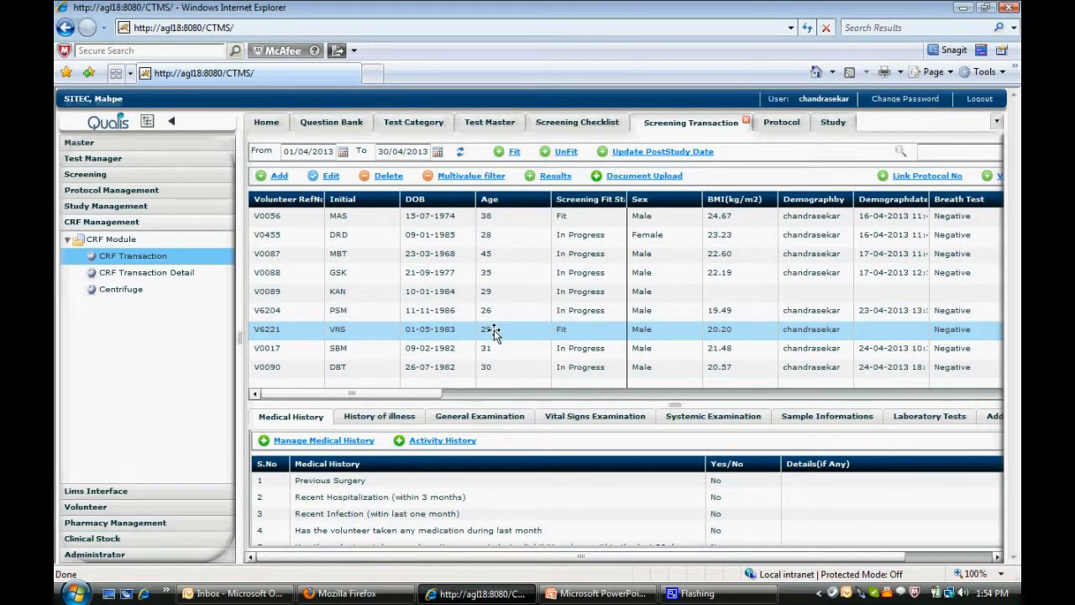
click(280, 177)
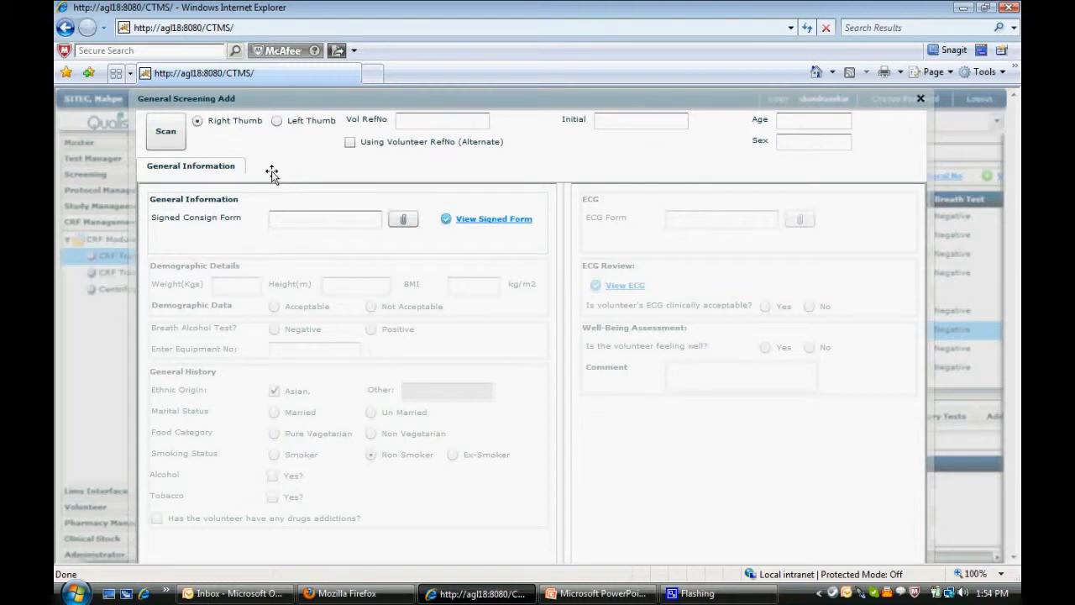
click(276, 120)
click(349, 143)
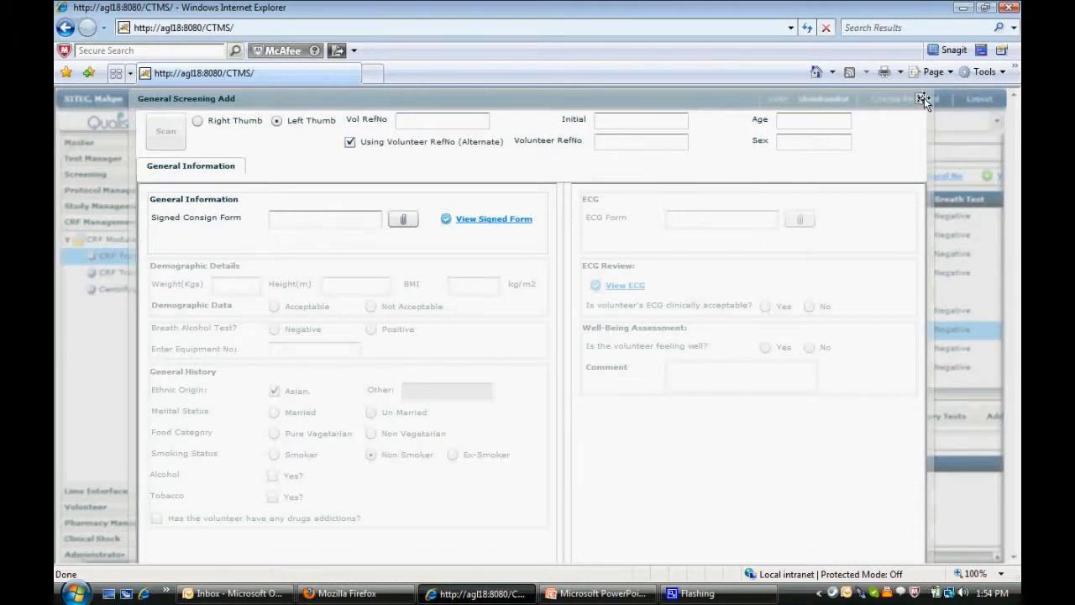
click(924, 97)
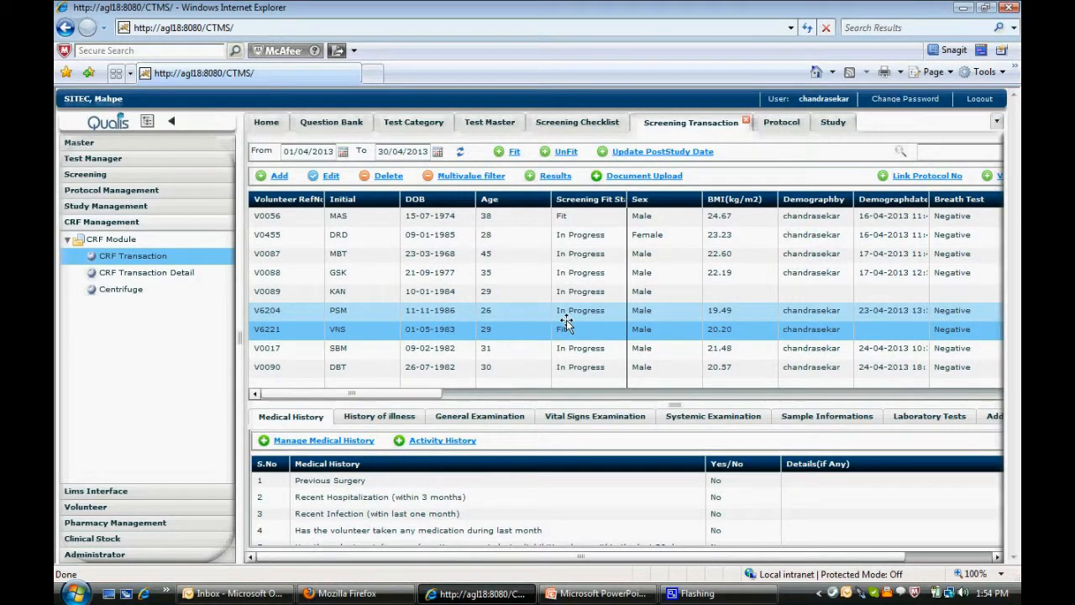
click(351, 444)
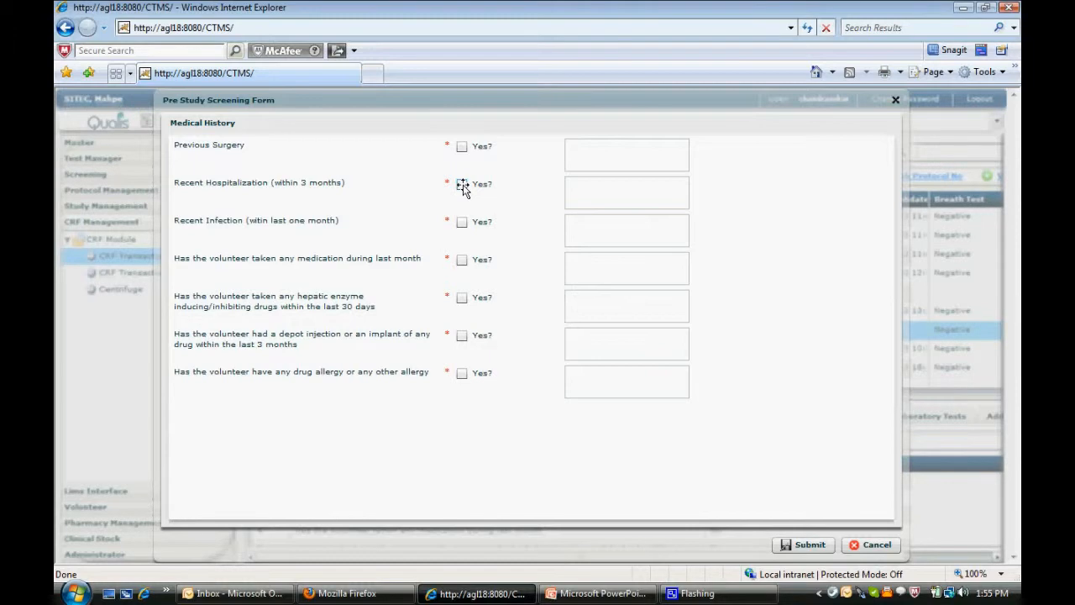
click(876, 545)
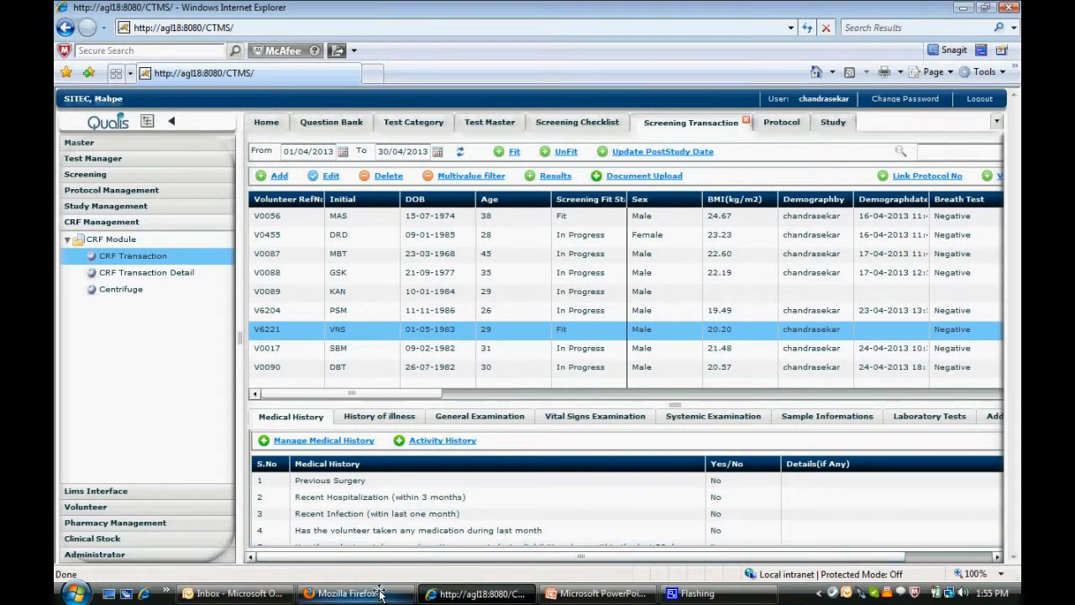
Step: Show the Protocol page and expand the Pharmacy folder under Pharmacy Management
click(781, 121)
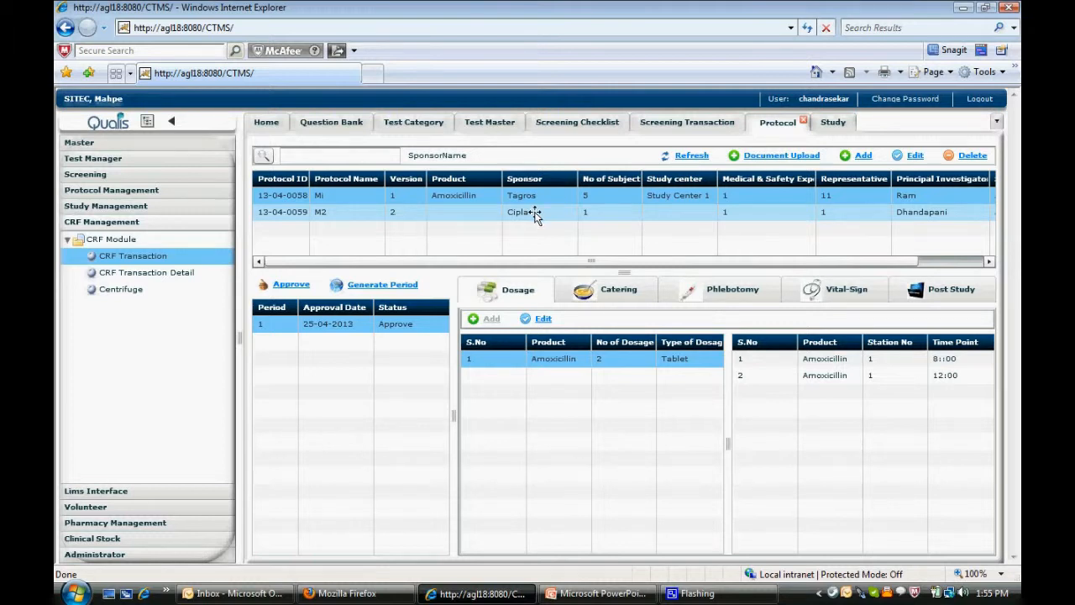
click(142, 526)
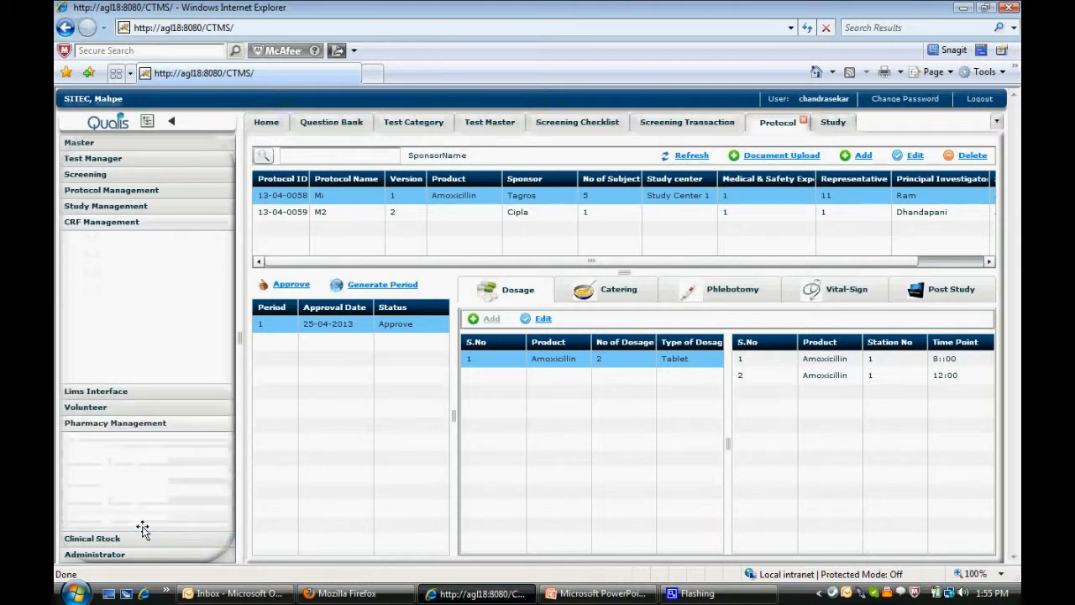
click(66, 288)
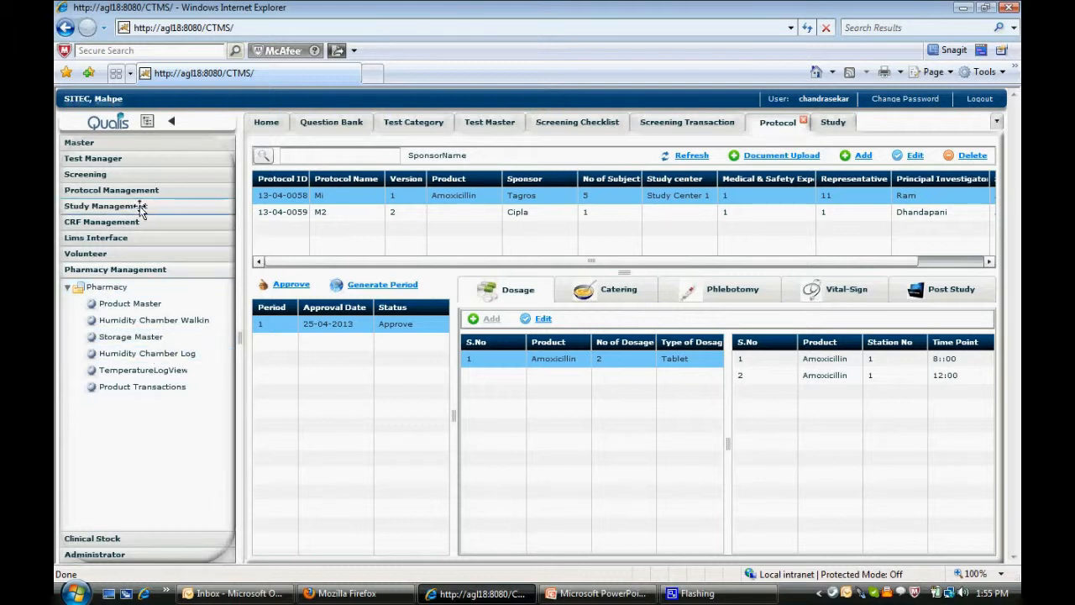
Step: View the document upload screen for protocol Mi and close it without uploading anything
click(420, 194)
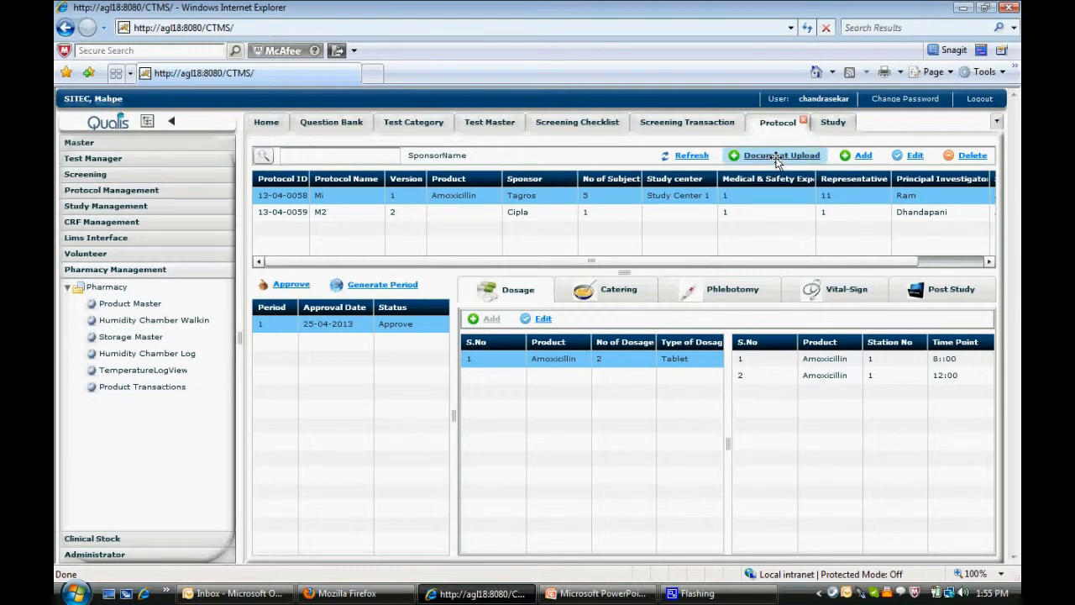
click(779, 157)
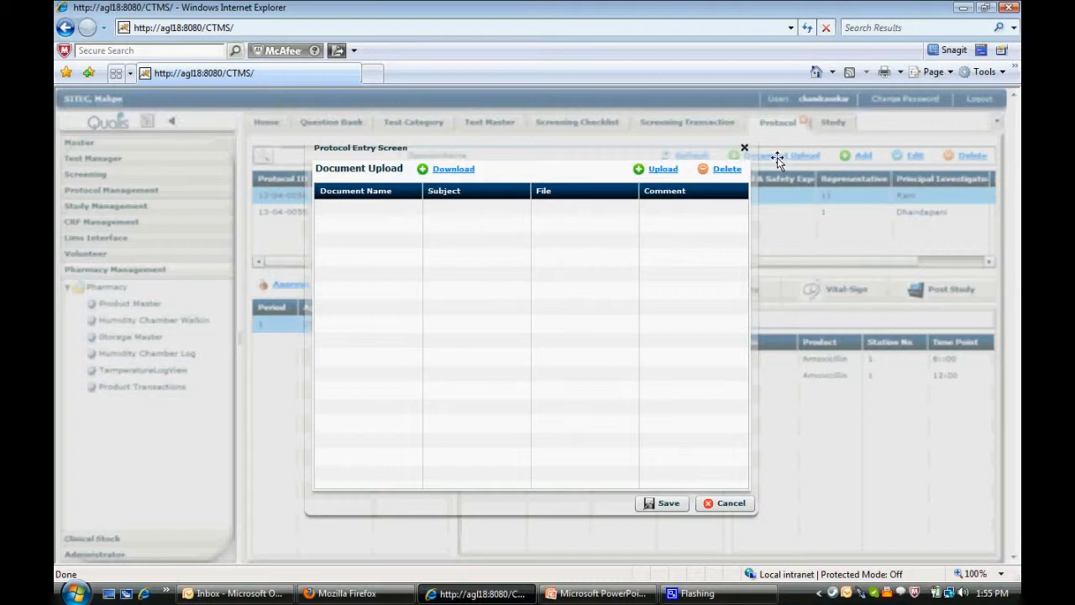
click(728, 505)
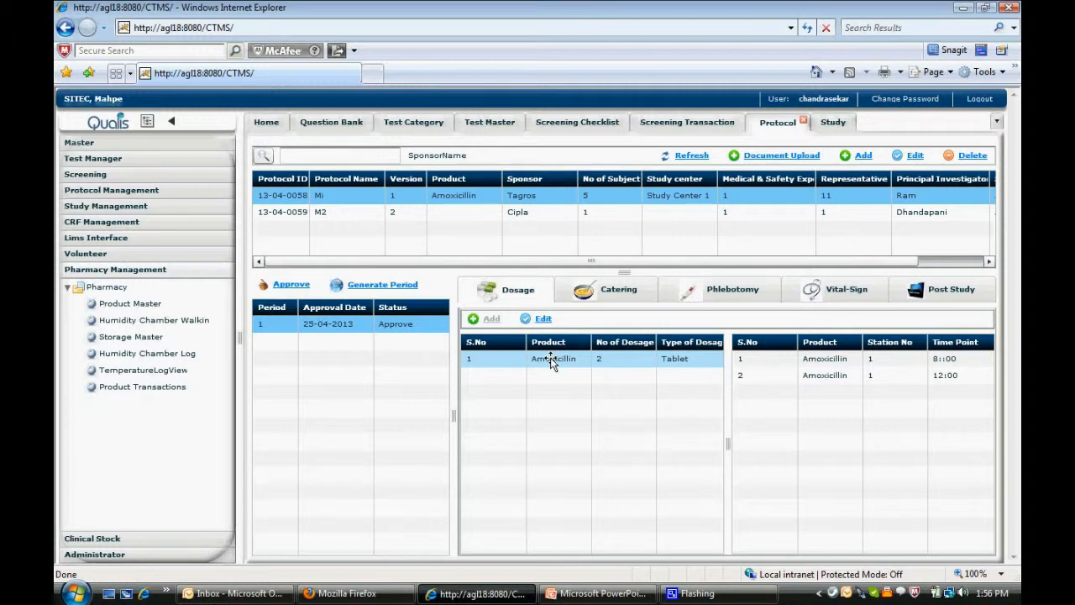
Step: Review protocol Mi's dosage time points and its catering, phlebotomy, vital-sign and post-study schedules
click(574, 361)
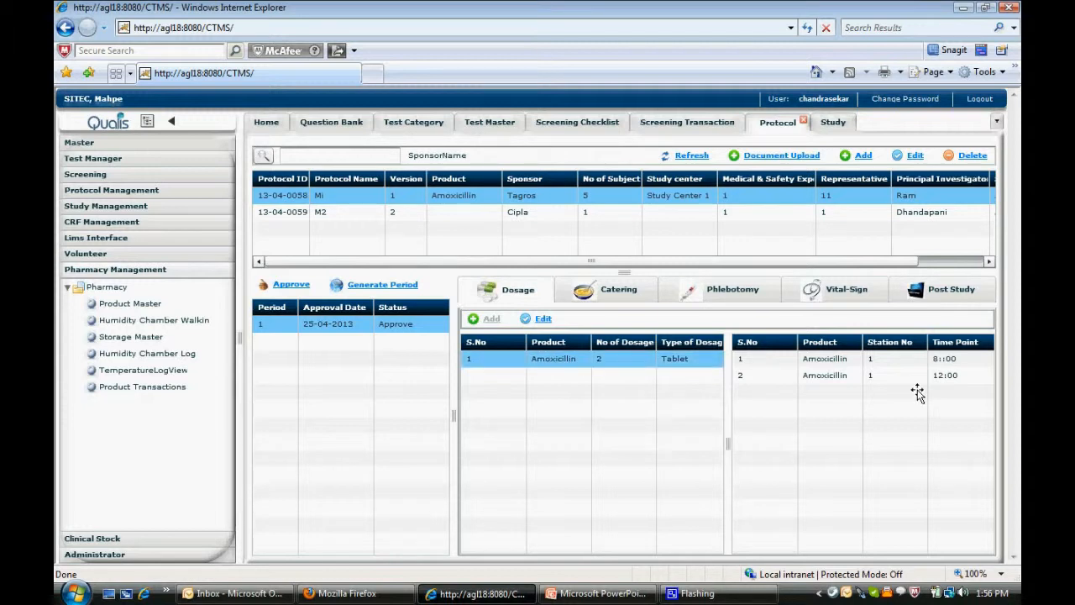
click(948, 363)
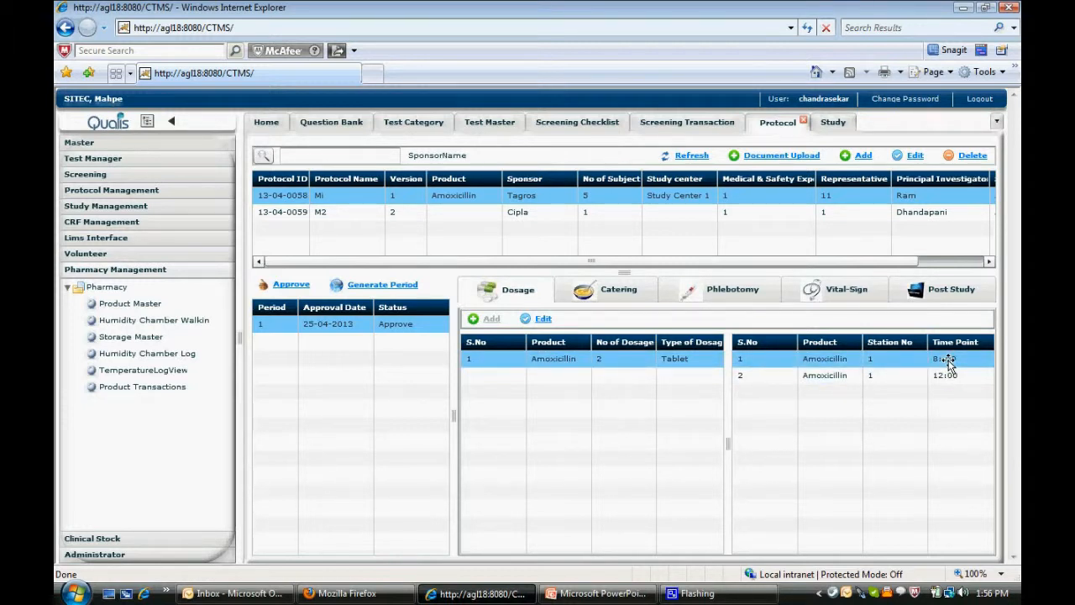
click(626, 299)
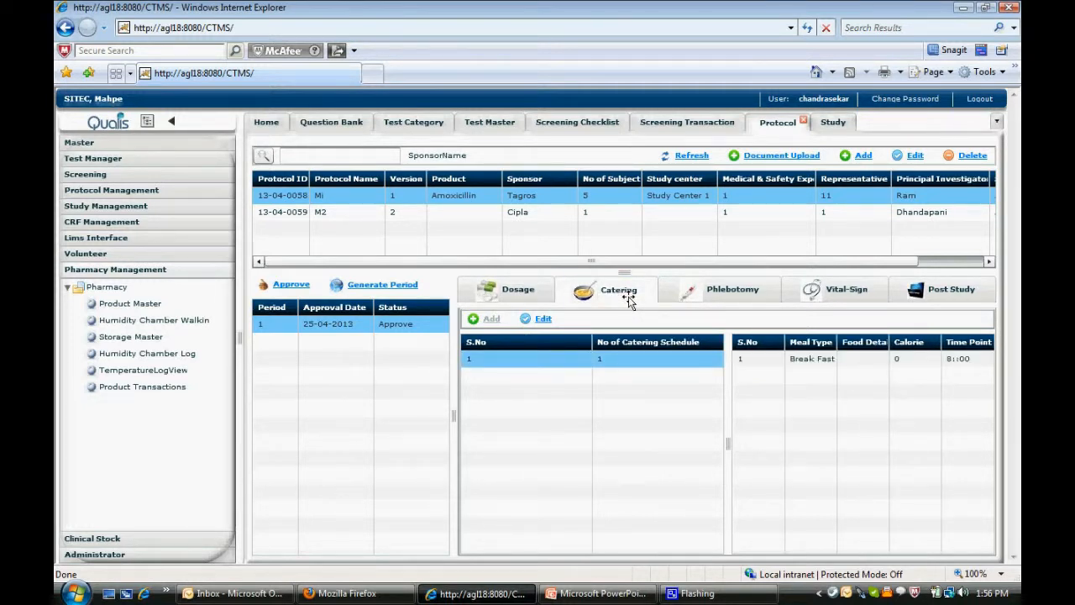
click(721, 294)
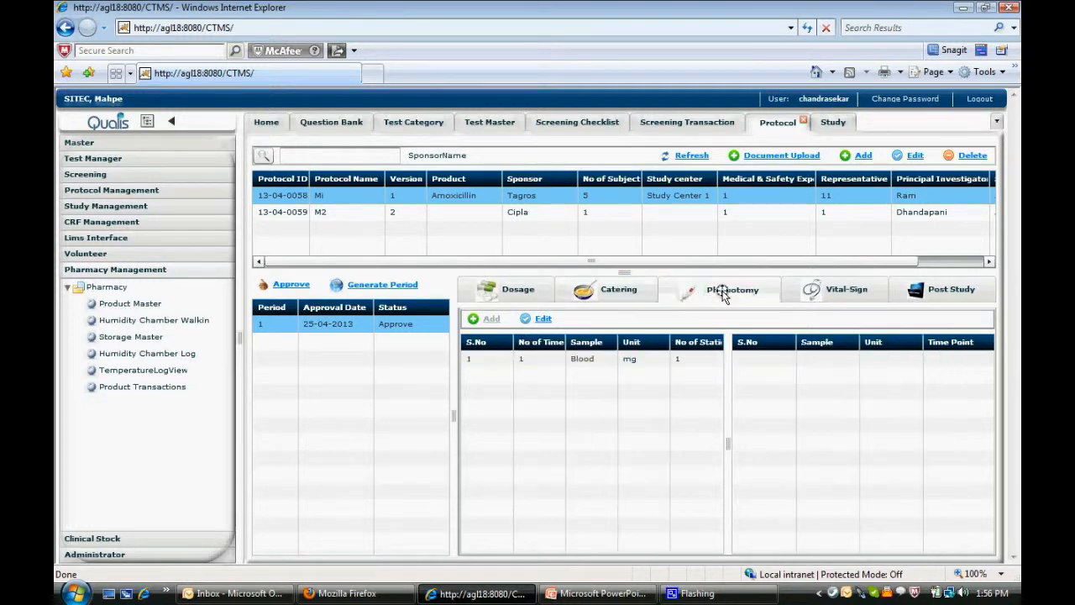
click(865, 296)
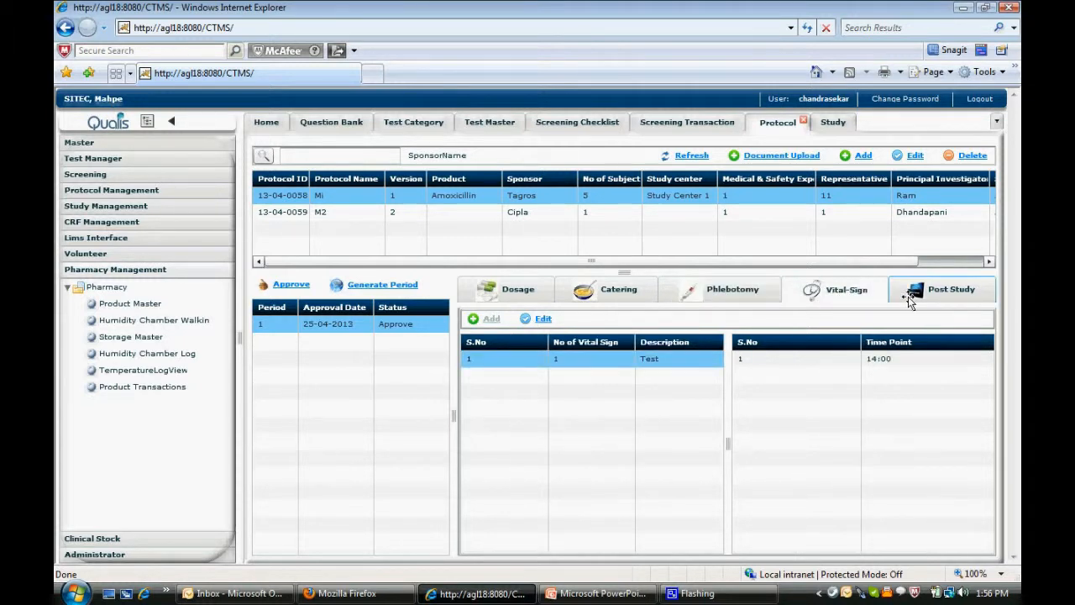
click(942, 297)
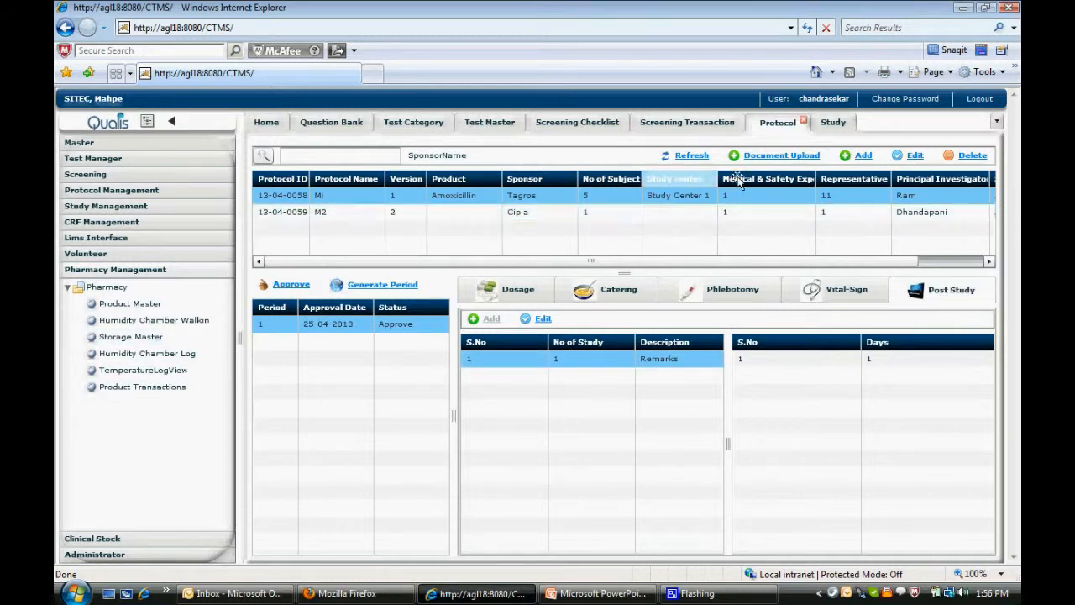
Step: Show the Study page and expand the Clinical folder under Clinical Stock
click(831, 122)
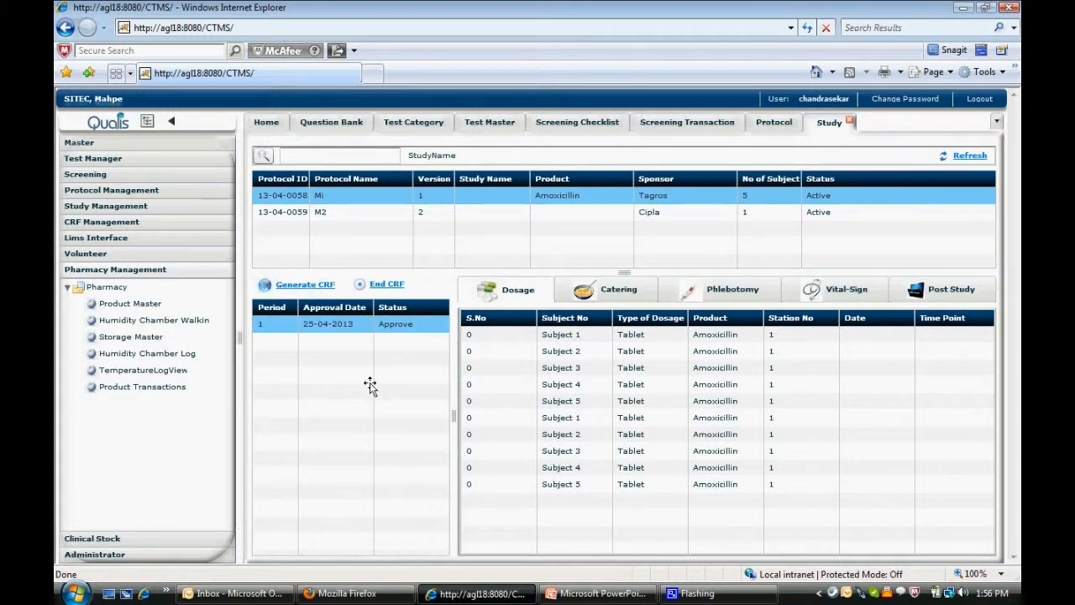
click(139, 536)
click(67, 304)
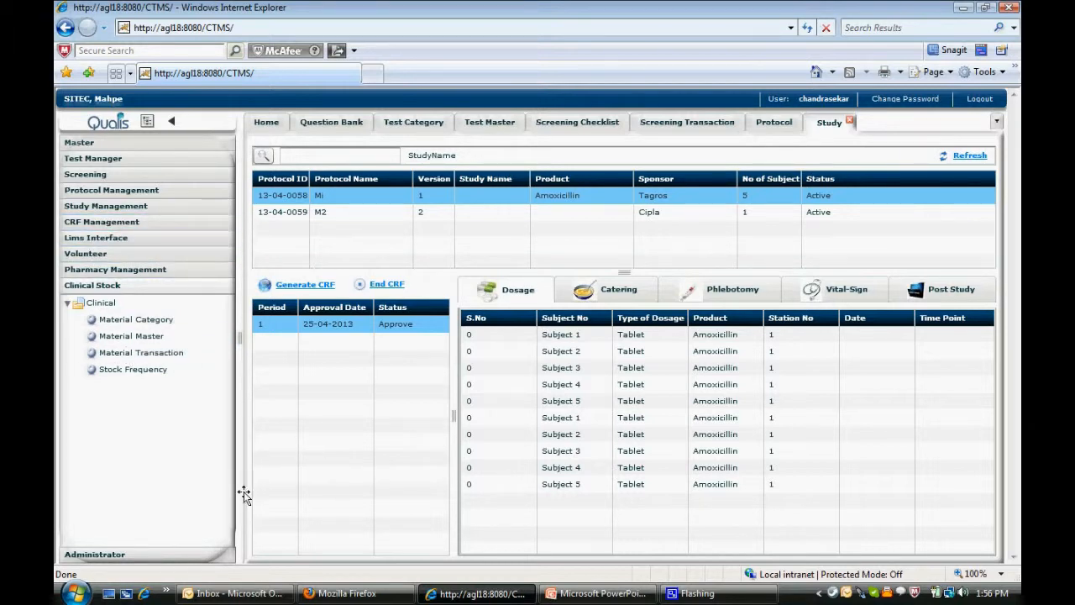
Step: Switch to Firefox and open CRF Transaction from the CRF Module under CRF Management
click(348, 594)
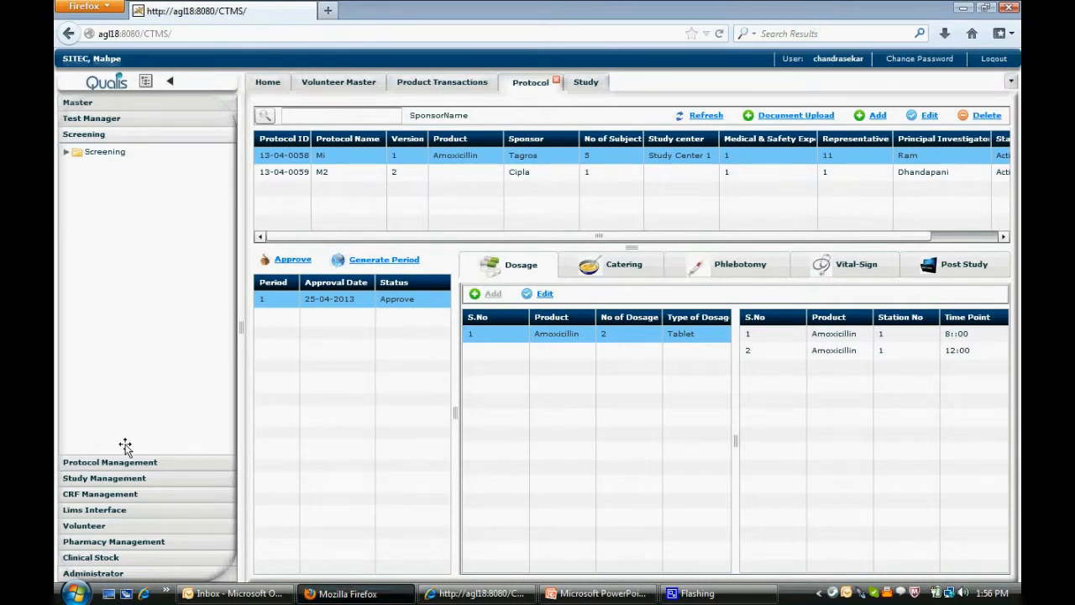
click(122, 496)
click(66, 202)
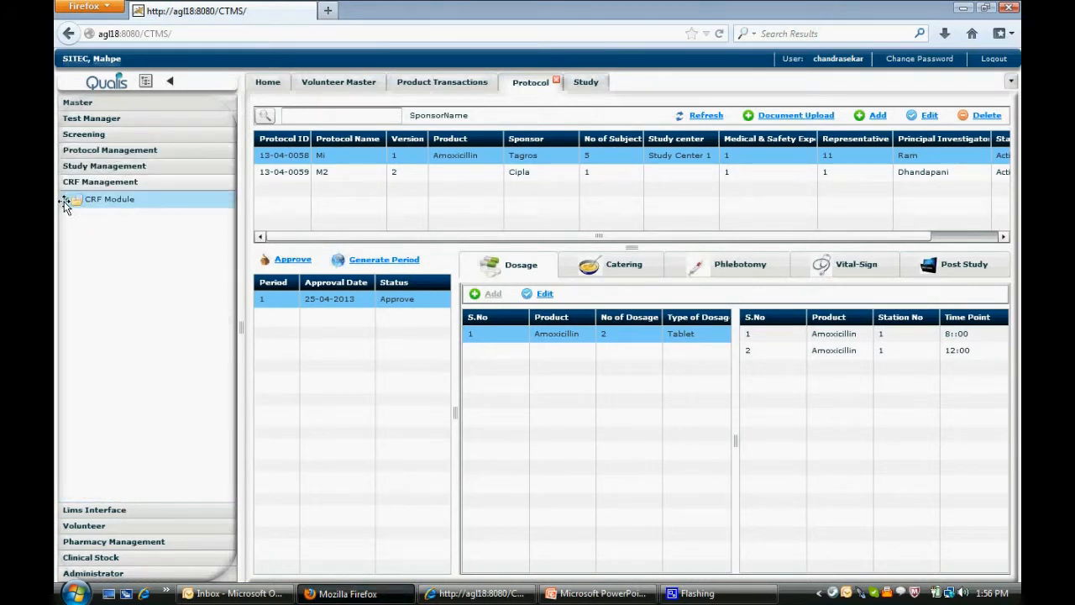
click(134, 216)
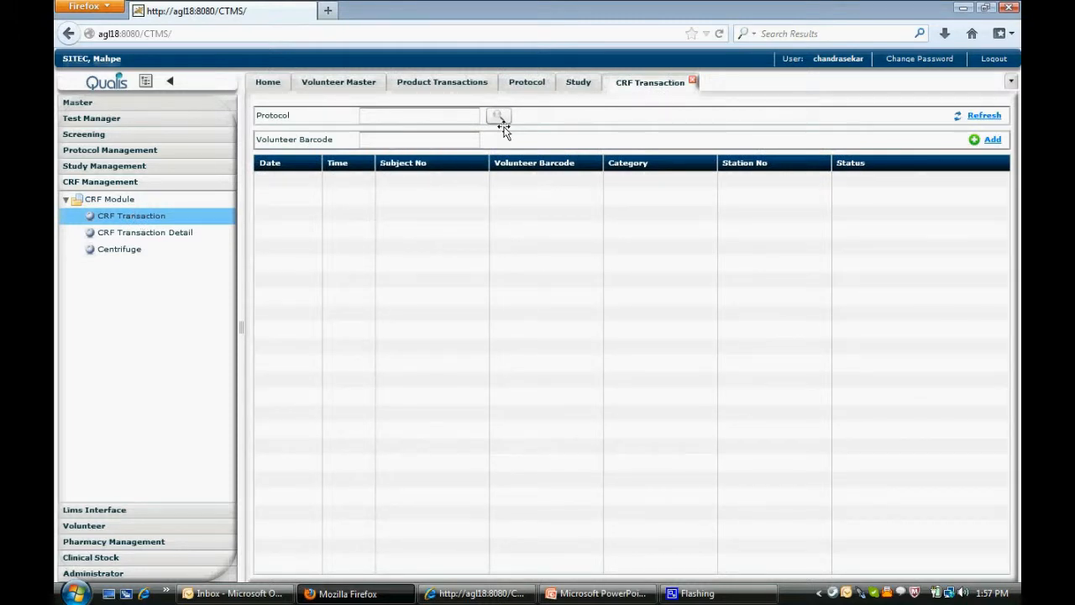
Step: Select Mi as the protocol for the CRF transaction
click(502, 117)
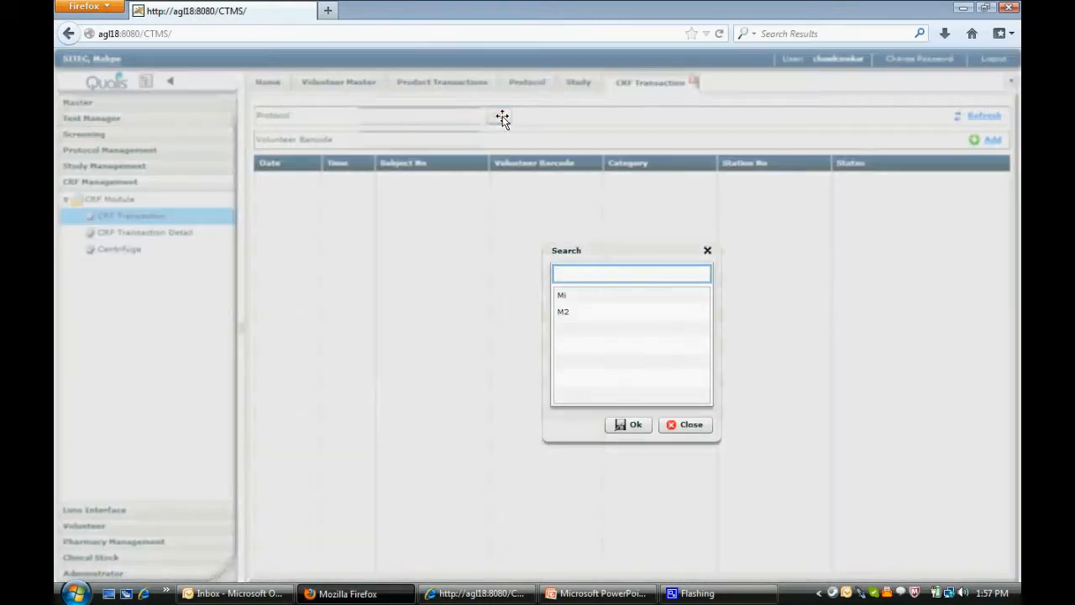
click(610, 297)
click(634, 424)
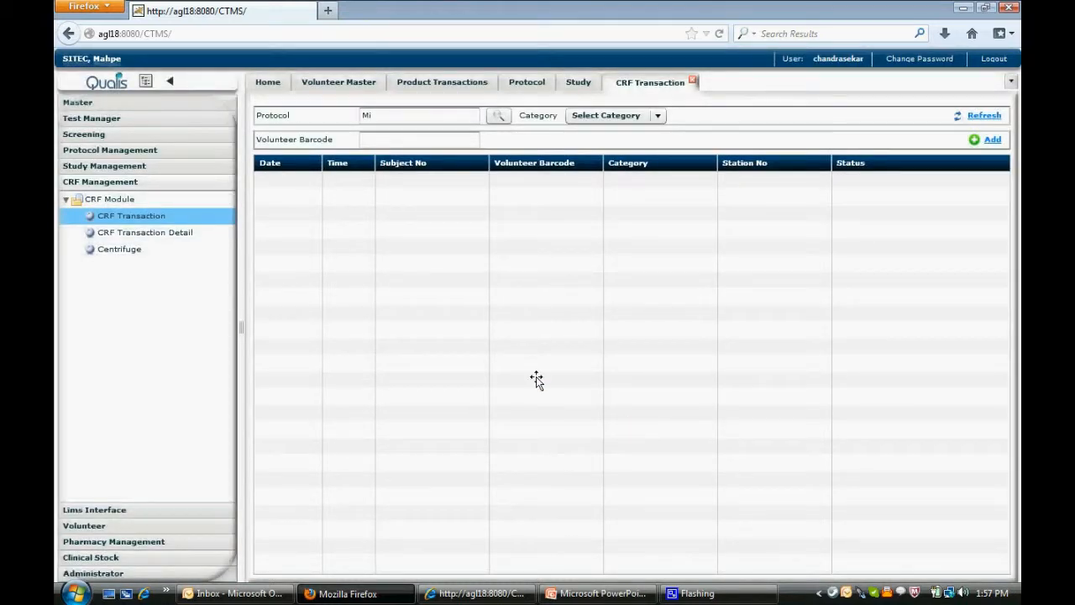
Step: Open CRF Transaction Detail from the CRF Module and choose Mi as its protocol
click(153, 232)
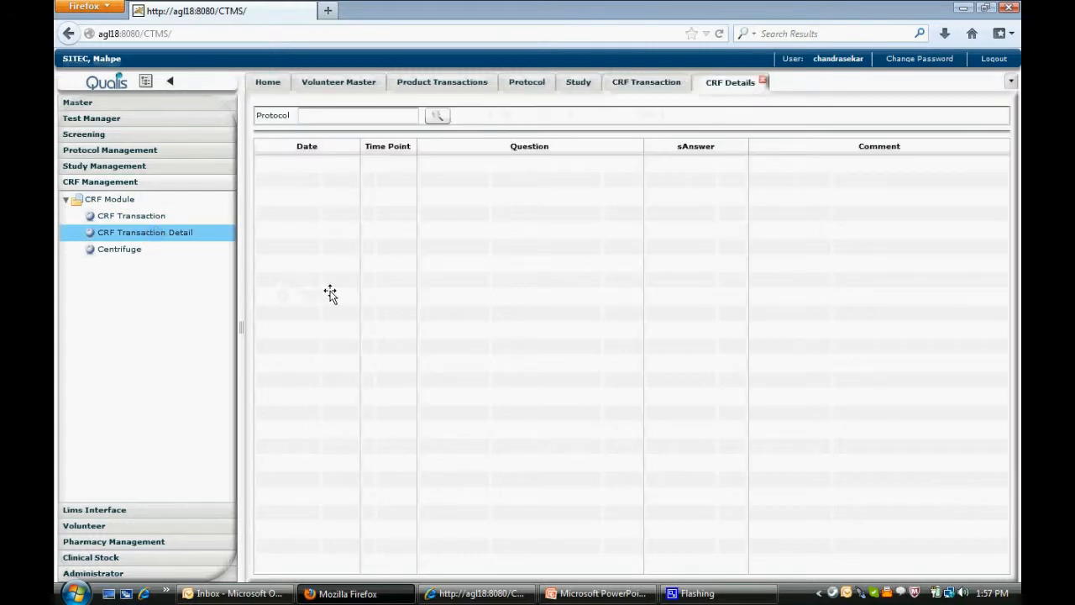
click(441, 116)
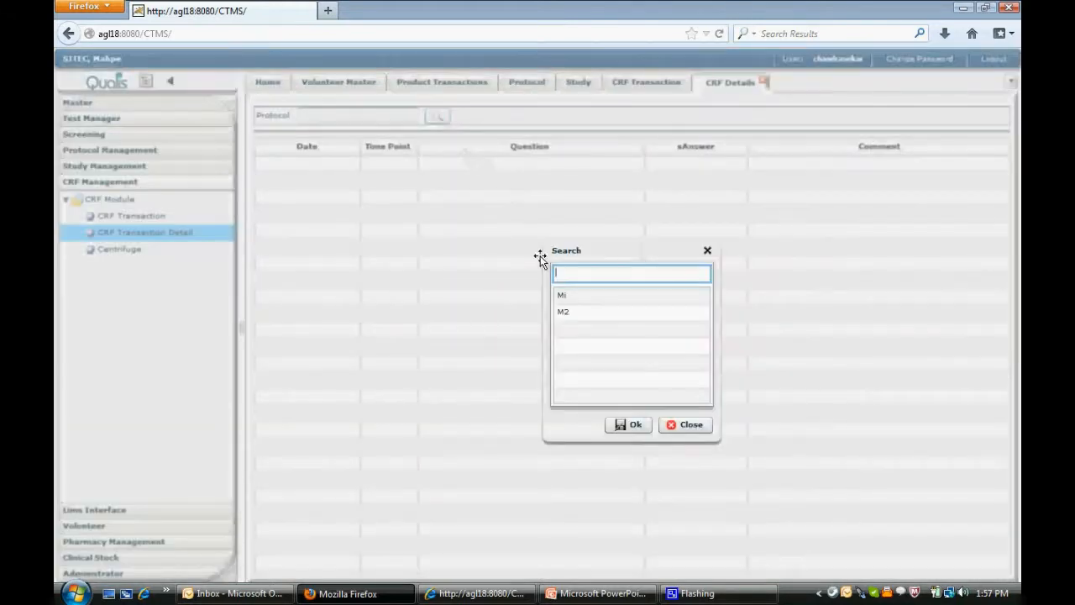
click(572, 295)
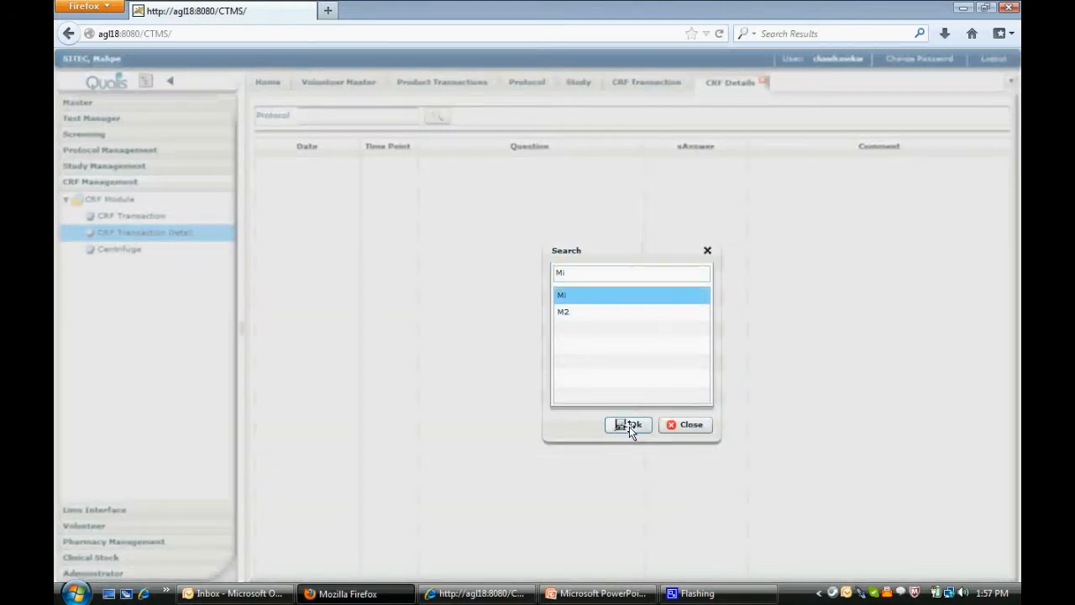
click(630, 425)
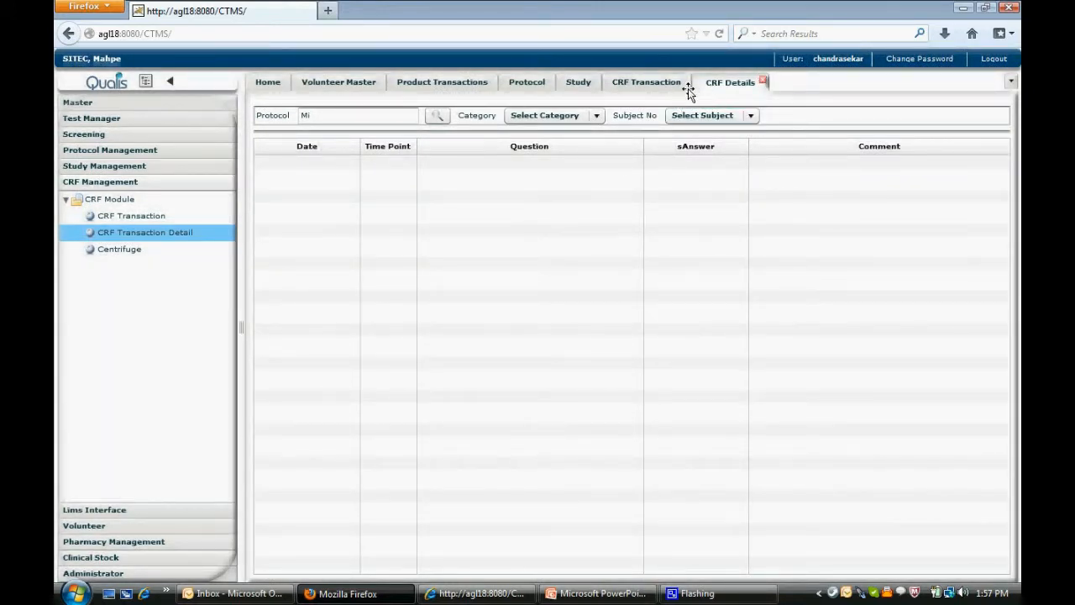
Step: Close the CRF Details and CRF Transaction pages and examine Subject 1's dosage entry in the Mi study
click(762, 79)
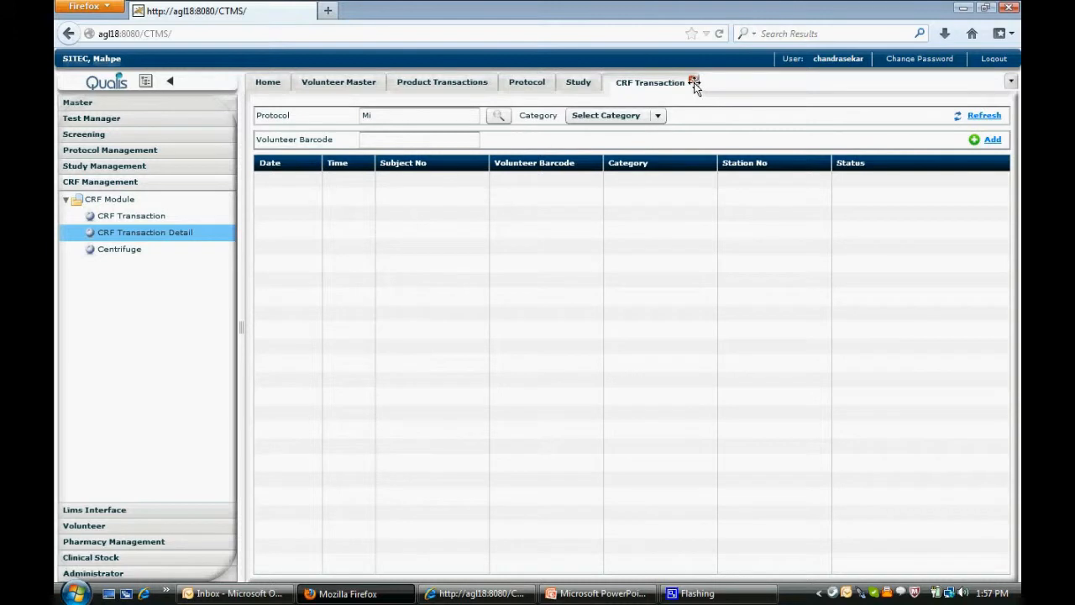
click(695, 82)
click(793, 308)
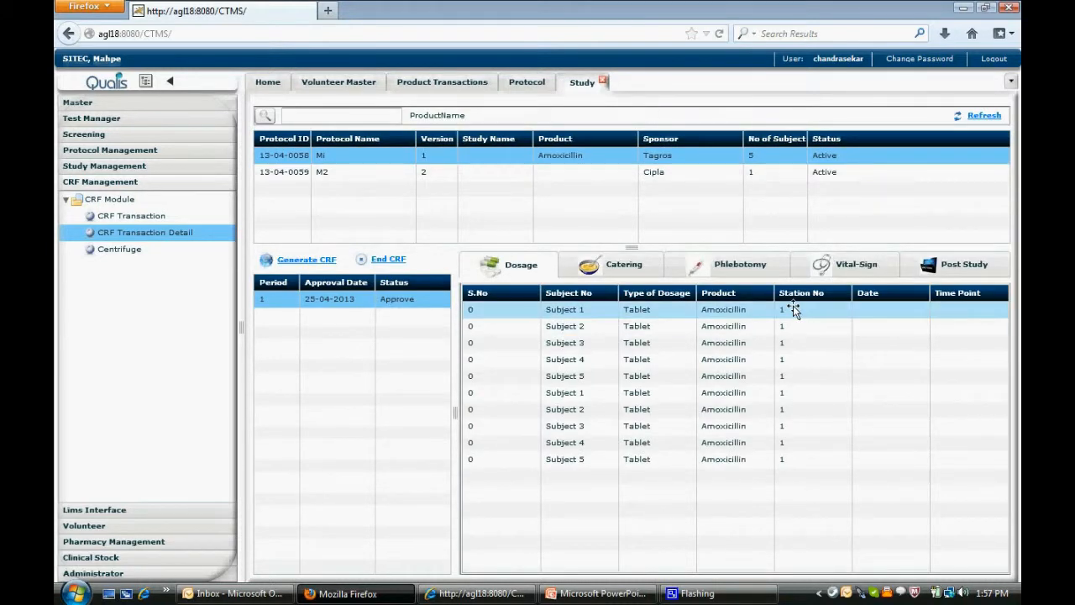
click(895, 313)
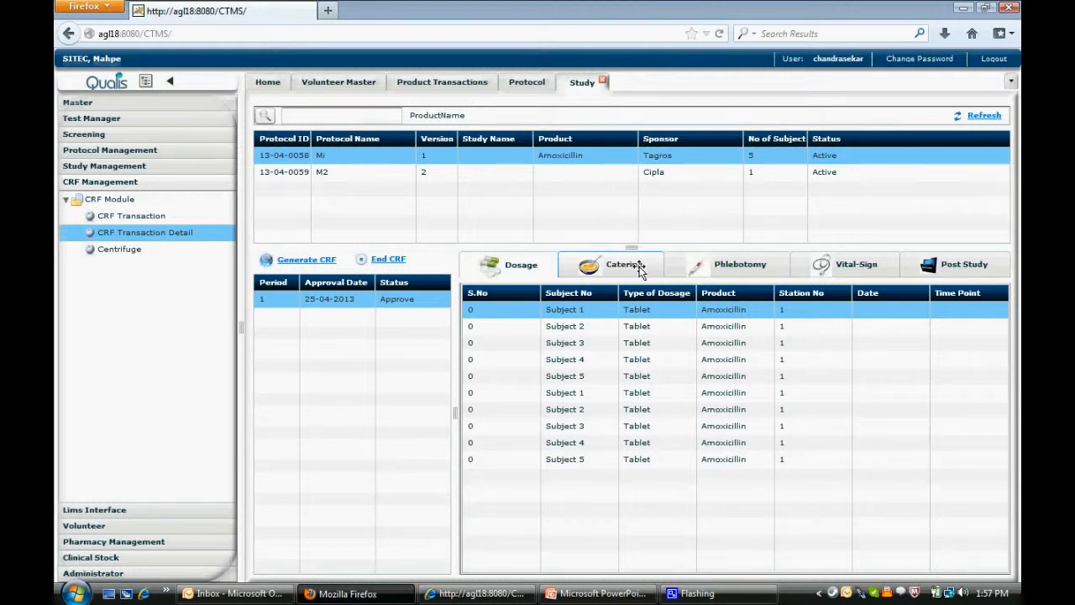
Step: Collapse the CRF Module folder and close the Study and Protocol pages
click(66, 201)
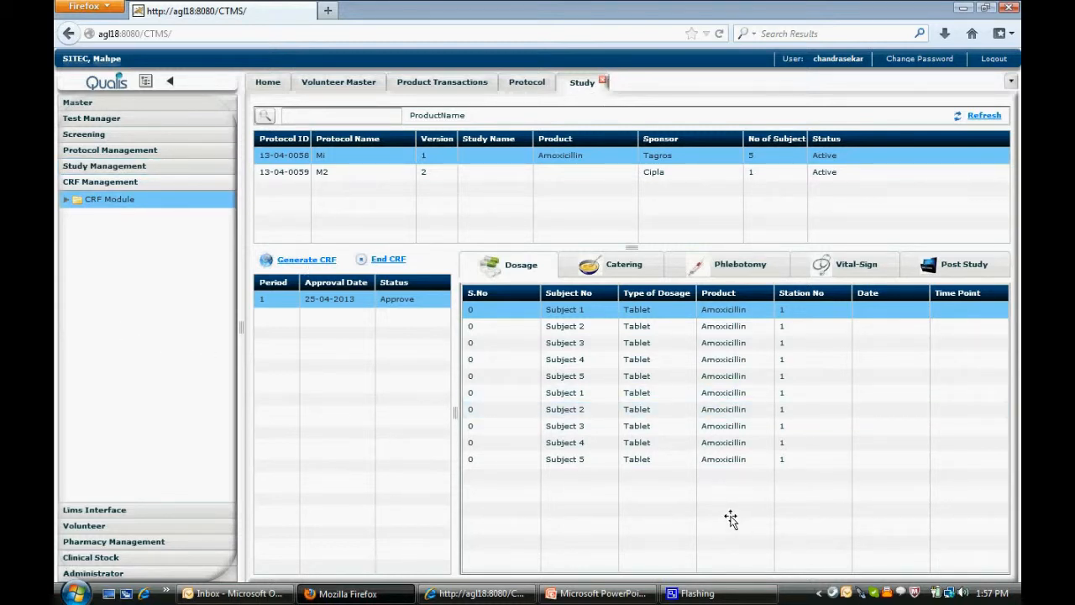
click(602, 82)
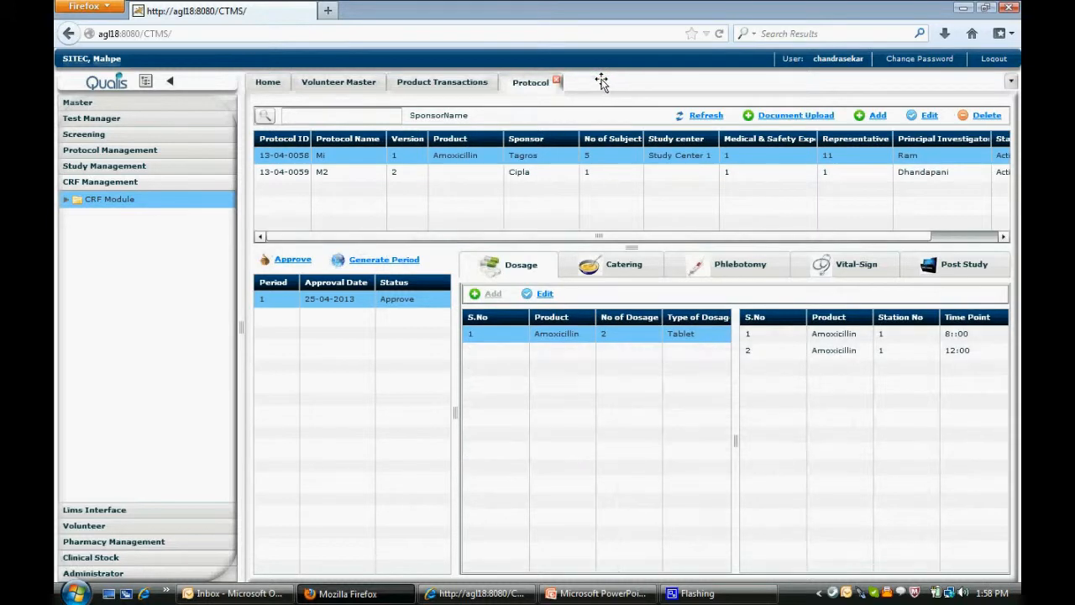
click(556, 81)
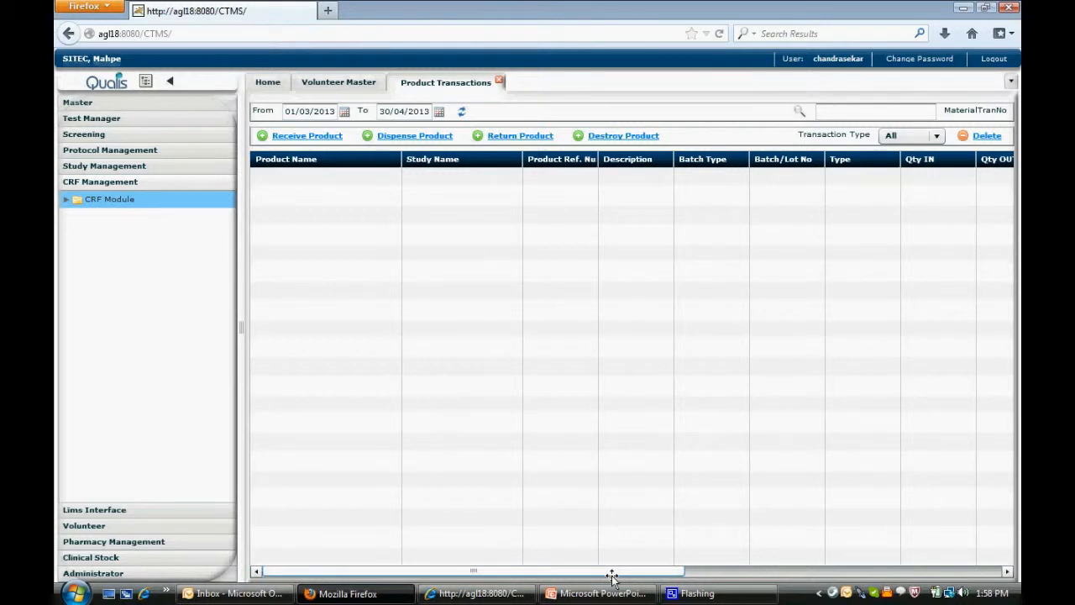
click(735, 594)
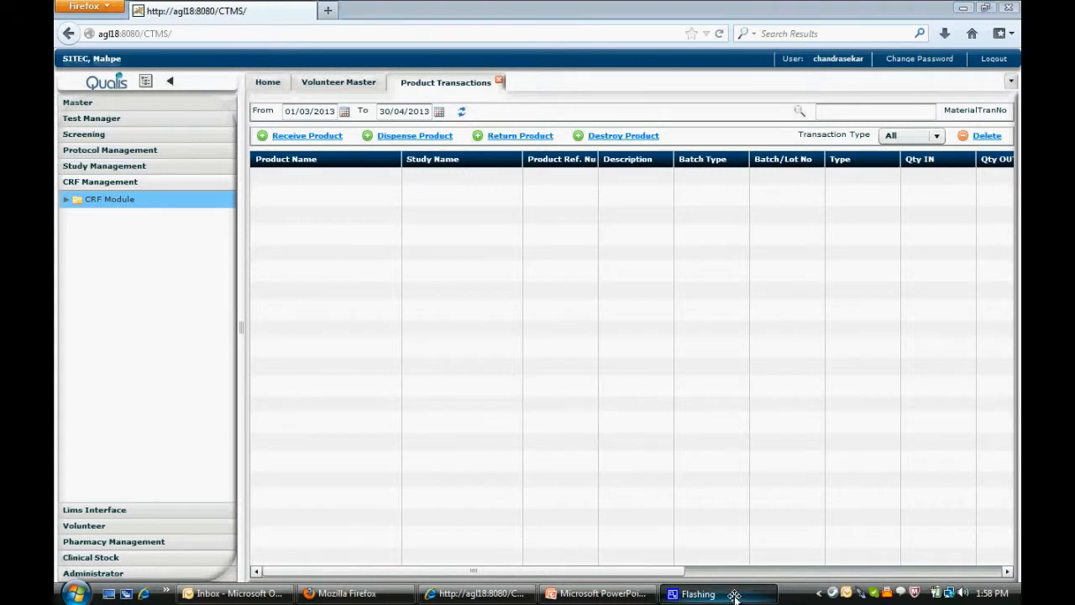